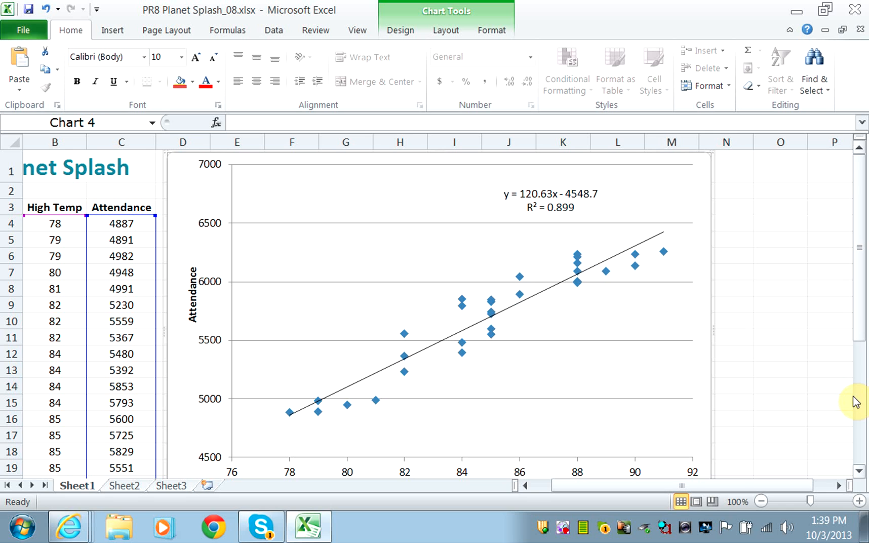
# - Enter the label m in cell O2 and the slope value 120.63 in P2
pyautogui.click(769, 189)
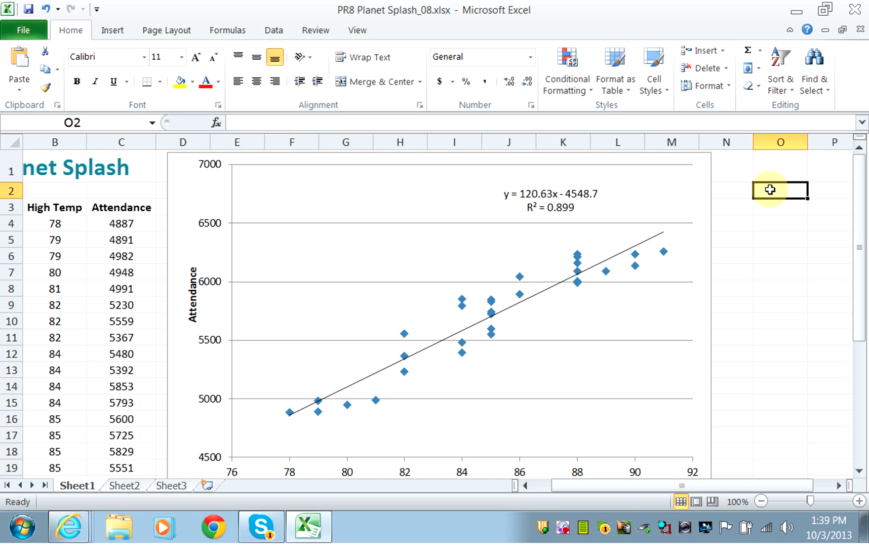
pyautogui.write('m')
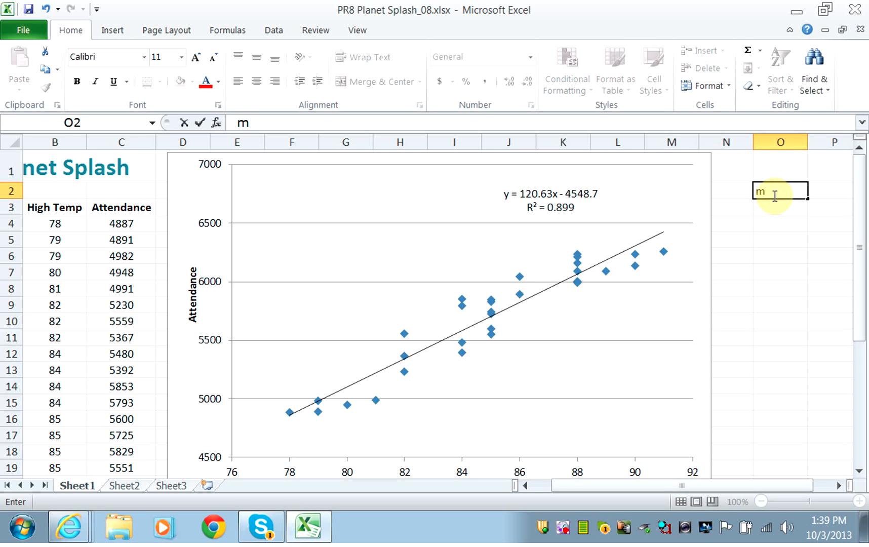
pyautogui.click(833, 190)
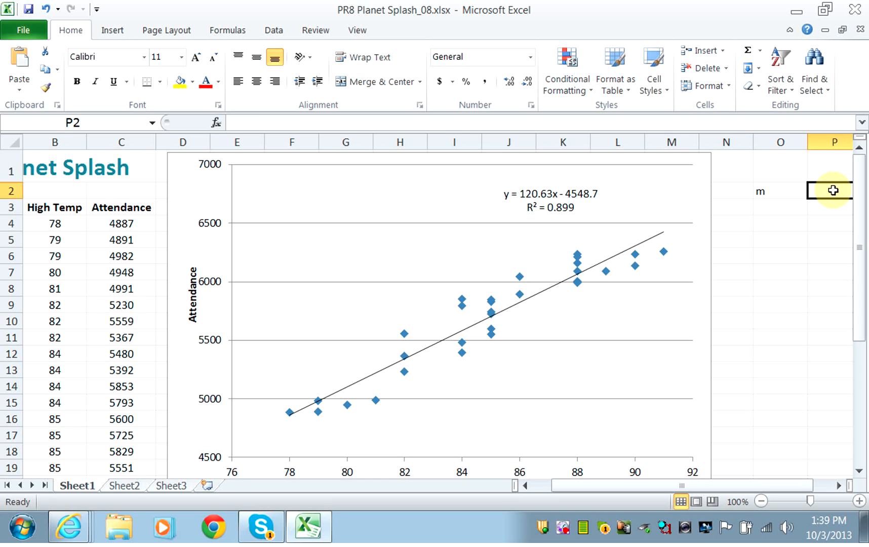
pyautogui.write('120')
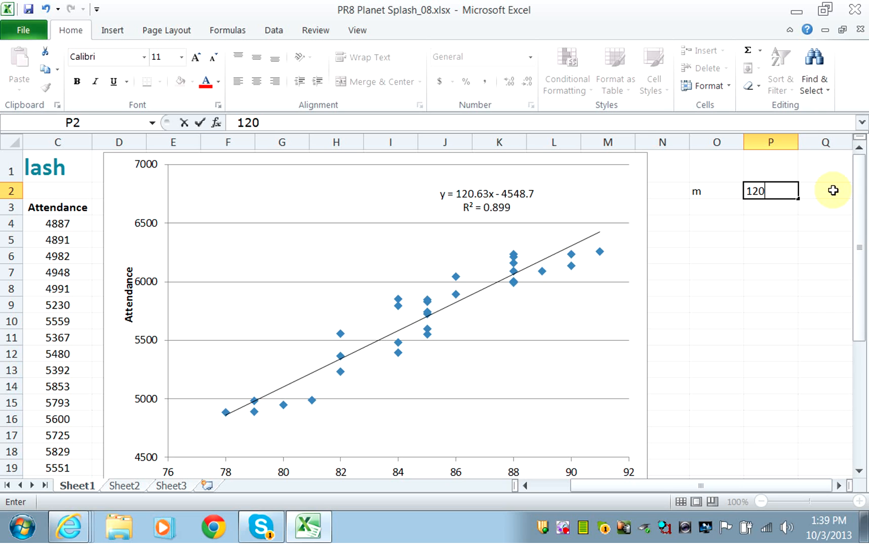
pyautogui.write('.63')
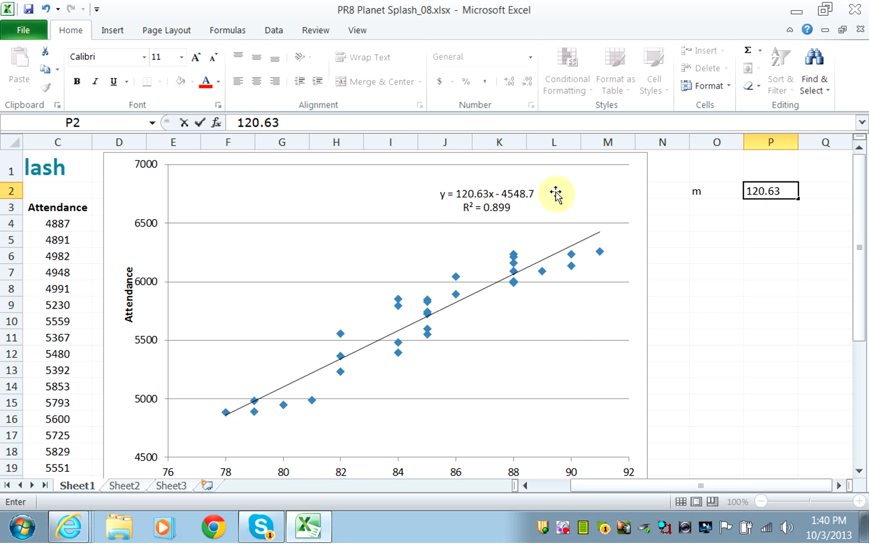
pyautogui.click(472, 179)
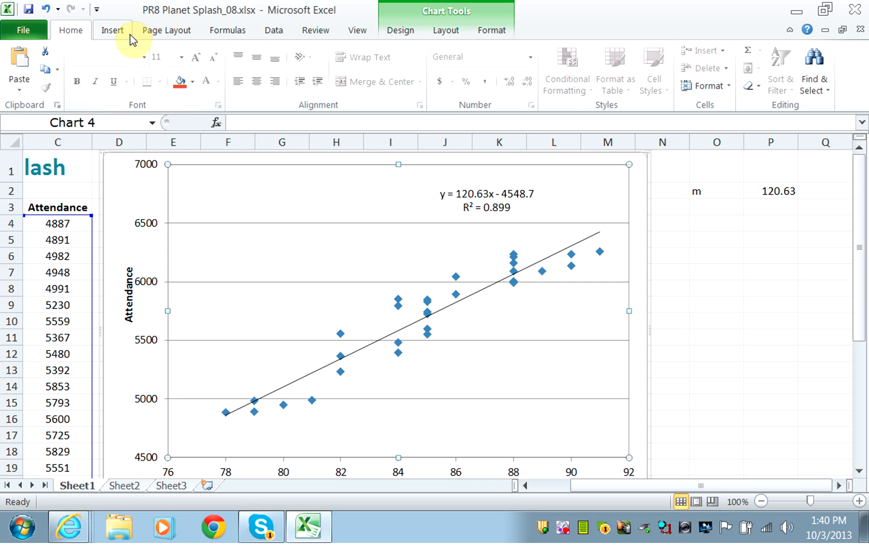
pyautogui.click(112, 31)
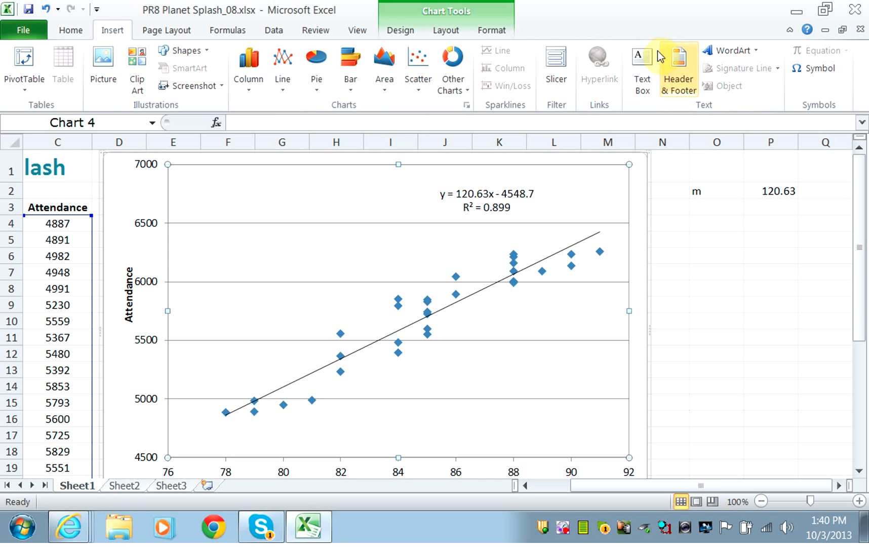
pyautogui.click(640, 62)
pyautogui.click(206, 196)
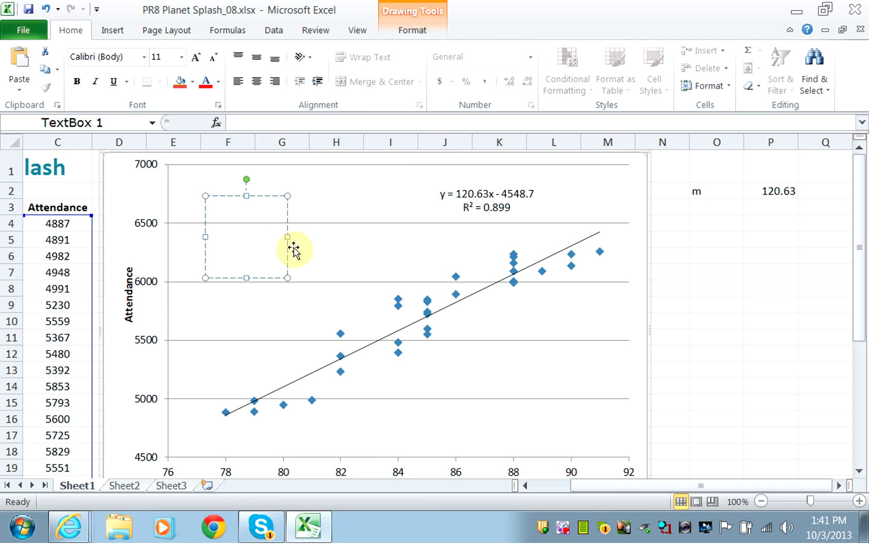
pyautogui.moveTo(288, 236); pyautogui.dragTo(382, 236)
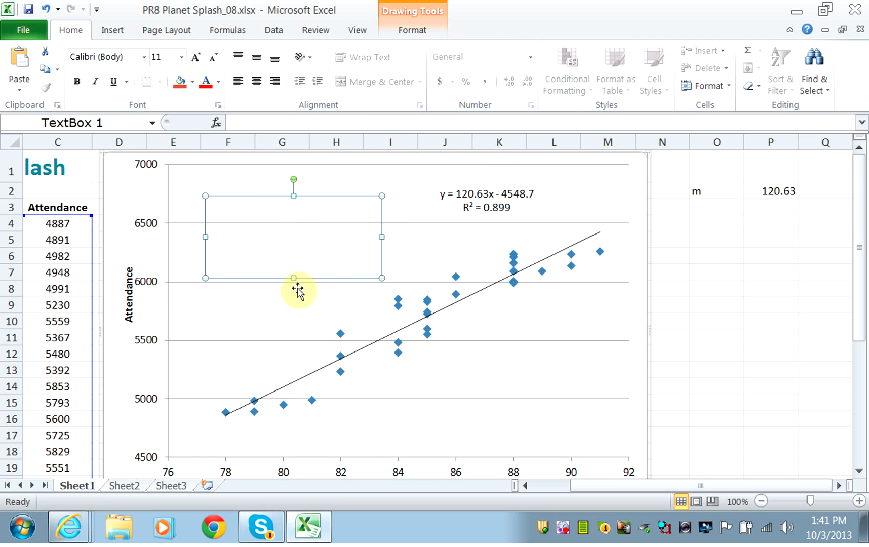
pyautogui.moveTo(293, 277); pyautogui.dragTo(294, 226)
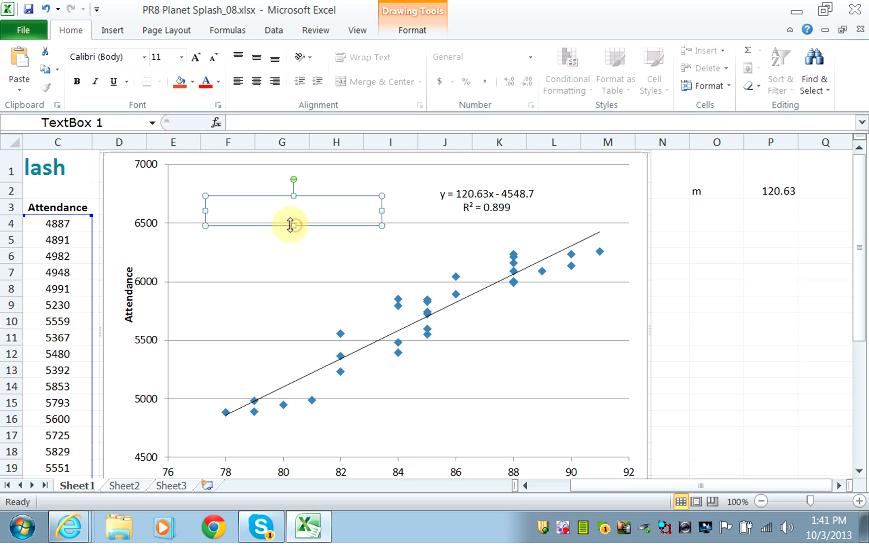
pyautogui.click(252, 209)
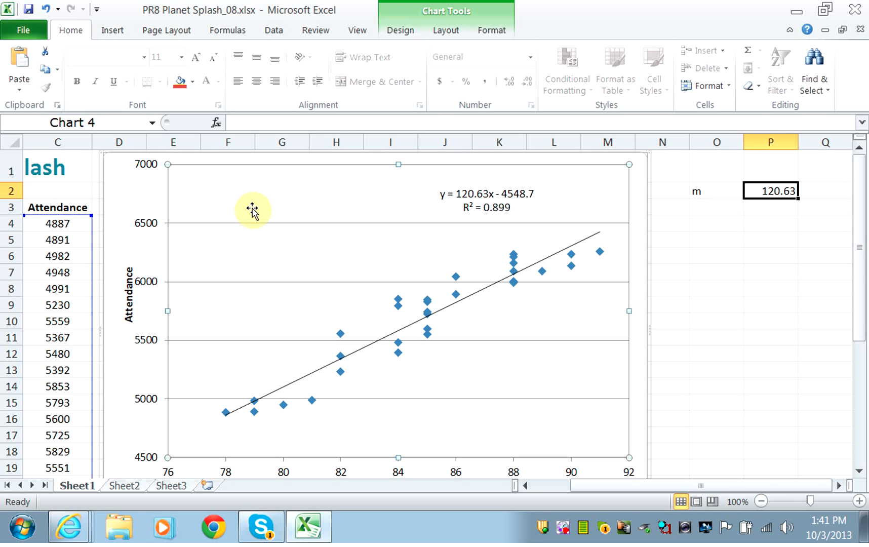
# - Insert a text box in the chart's upper-left plot area containing the text y=mx+b
pyautogui.click(263, 200)
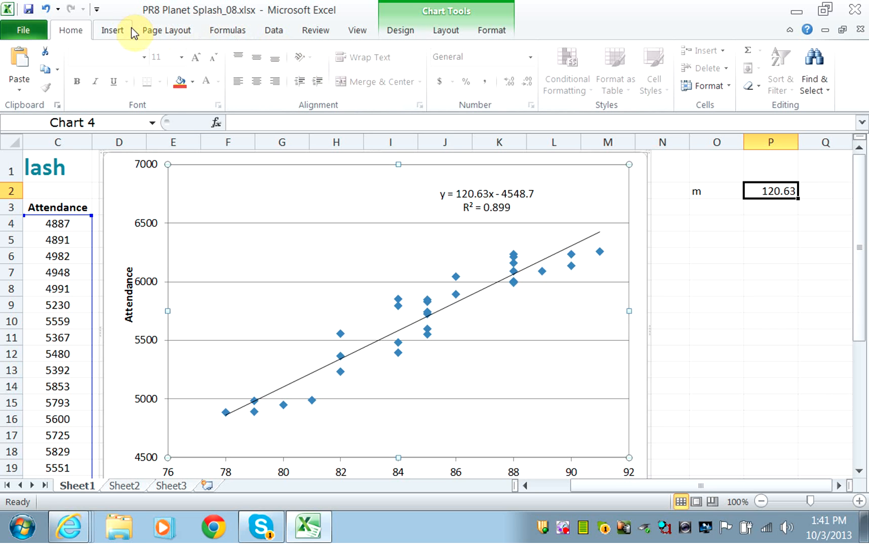
pyautogui.click(114, 30)
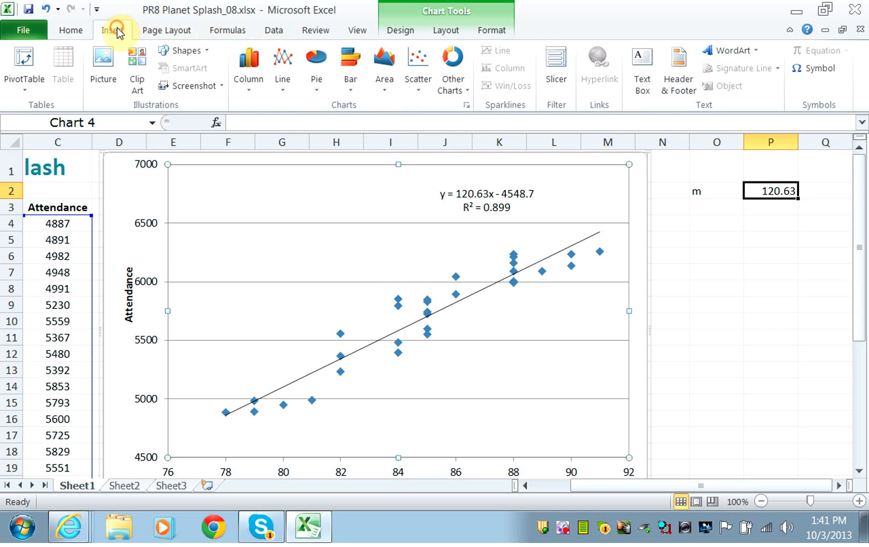
pyautogui.click(639, 66)
pyautogui.moveTo(221, 212); pyautogui.dragTo(303, 293)
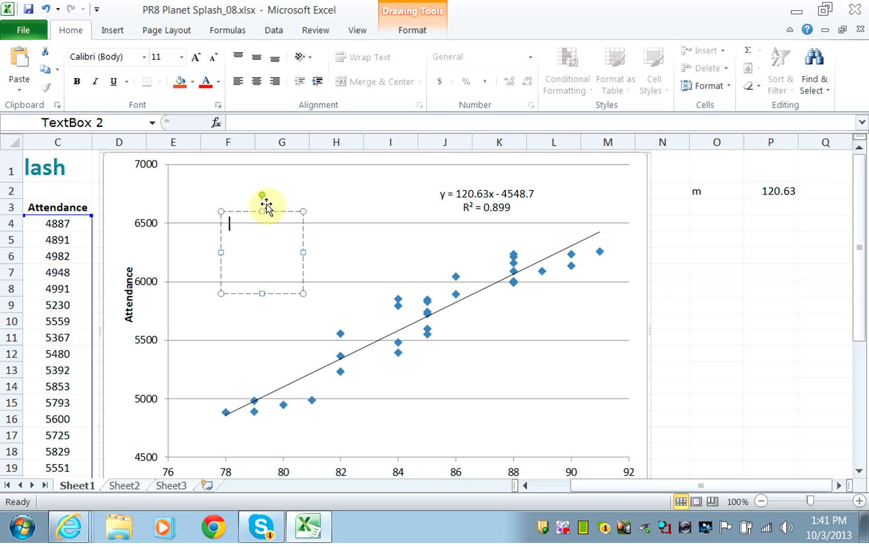
pyautogui.write('y=mx+b')
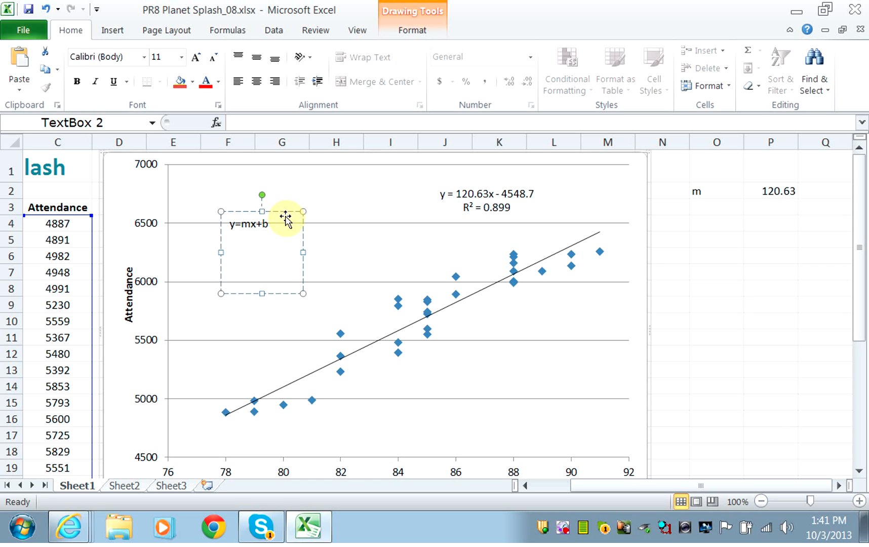
# - Reduce the height of the y=mx+b text box and move it up between the 6500 and 7000 gridlines
pyautogui.click(262, 293)
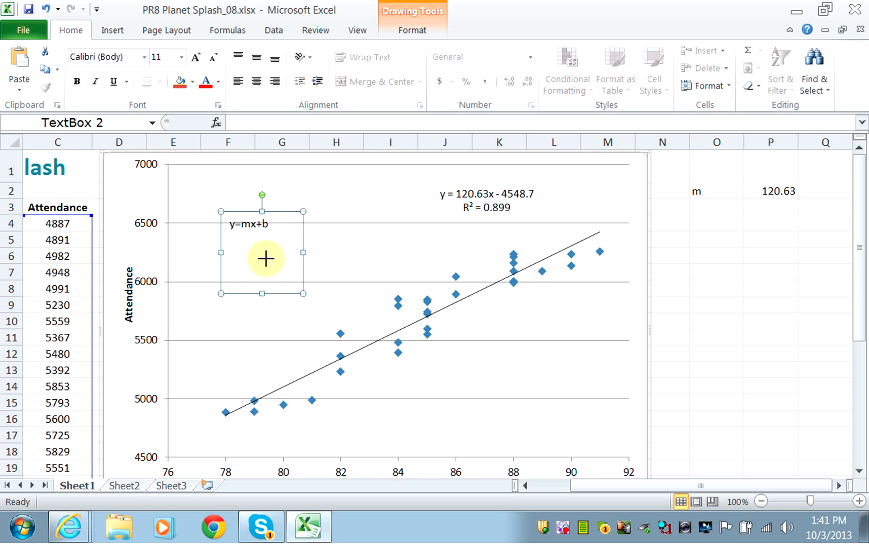
pyautogui.click(274, 203)
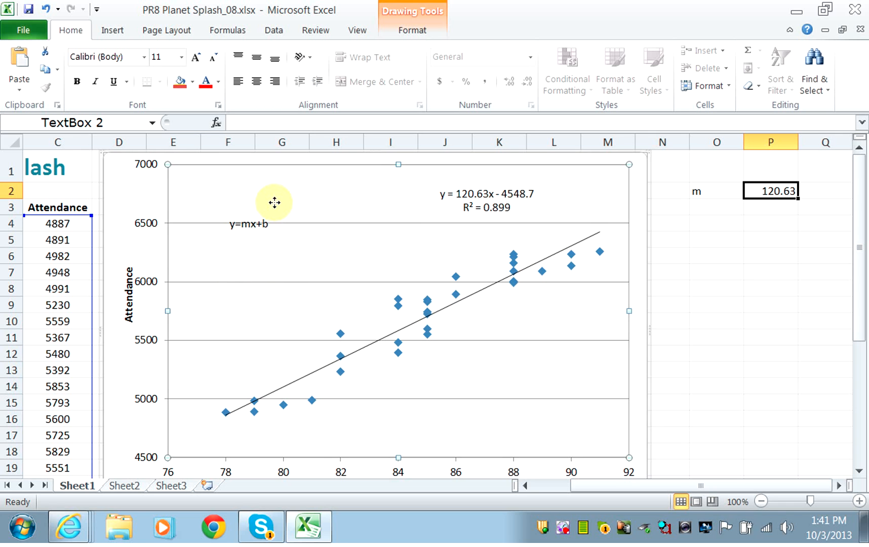
pyautogui.click(274, 203)
pyautogui.click(264, 217)
pyautogui.click(265, 213)
pyautogui.moveTo(262, 178); pyautogui.dragTo(260, 173)
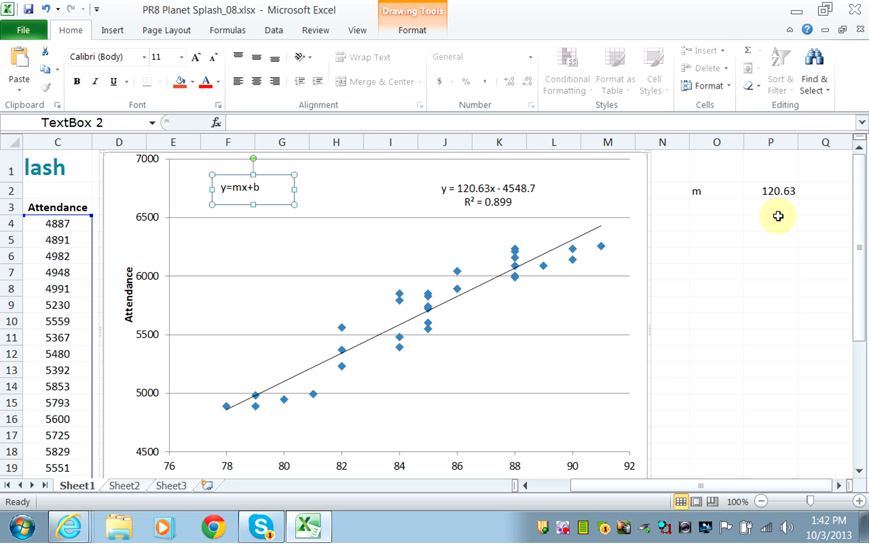
# - Enter the label b in cell O3 and the intercept value -4548.7 in P3
pyautogui.click(707, 210)
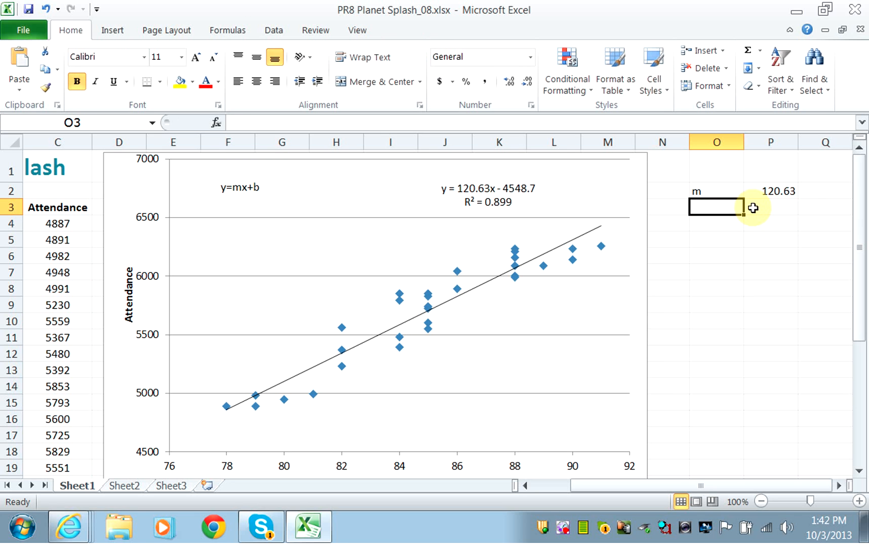
pyautogui.write('b')
pyautogui.click(775, 207)
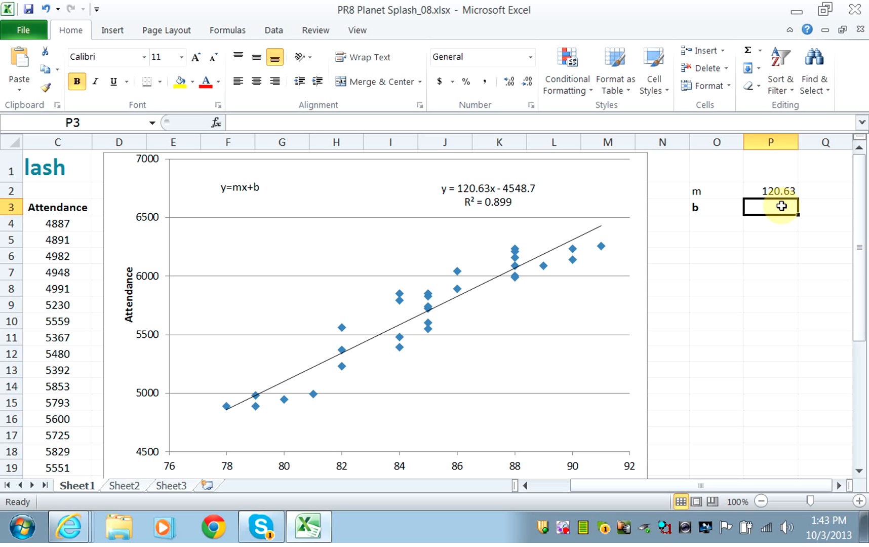
pyautogui.write('-')
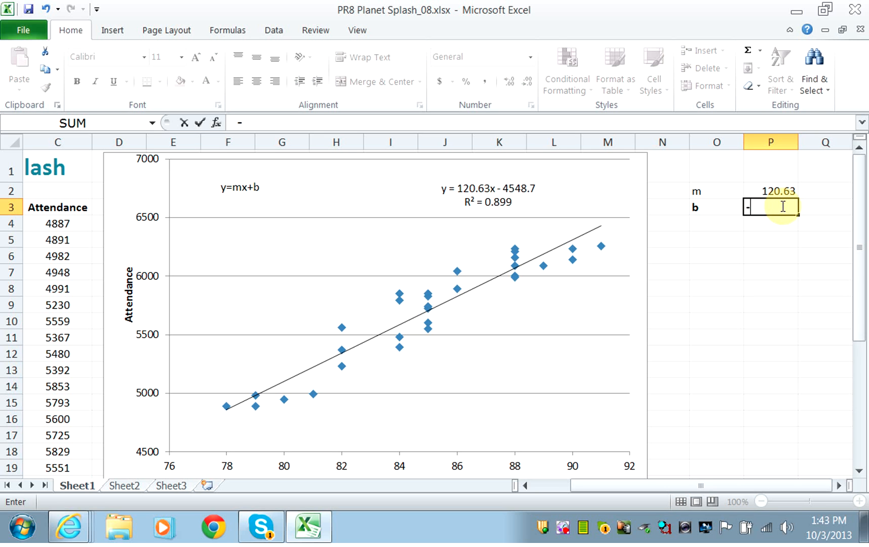
pyautogui.write('4548')
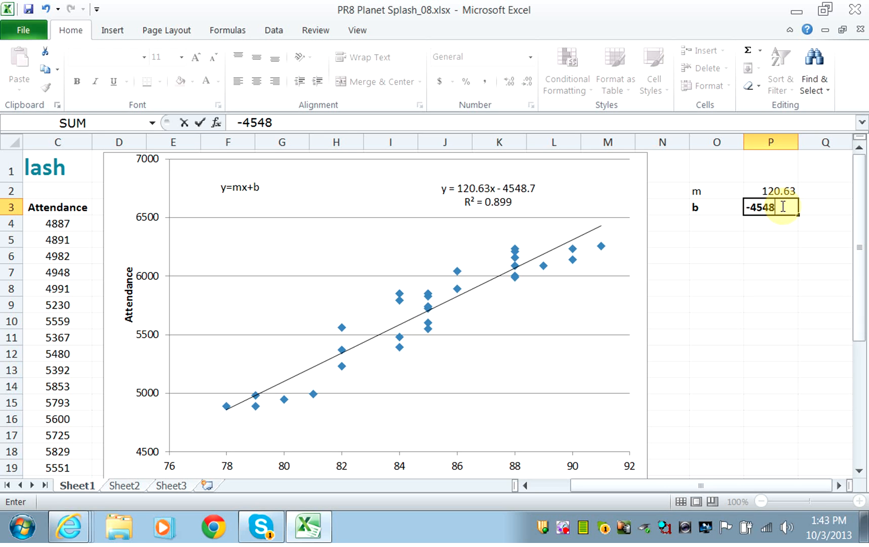
pyautogui.write('.7')
pyautogui.click(791, 223)
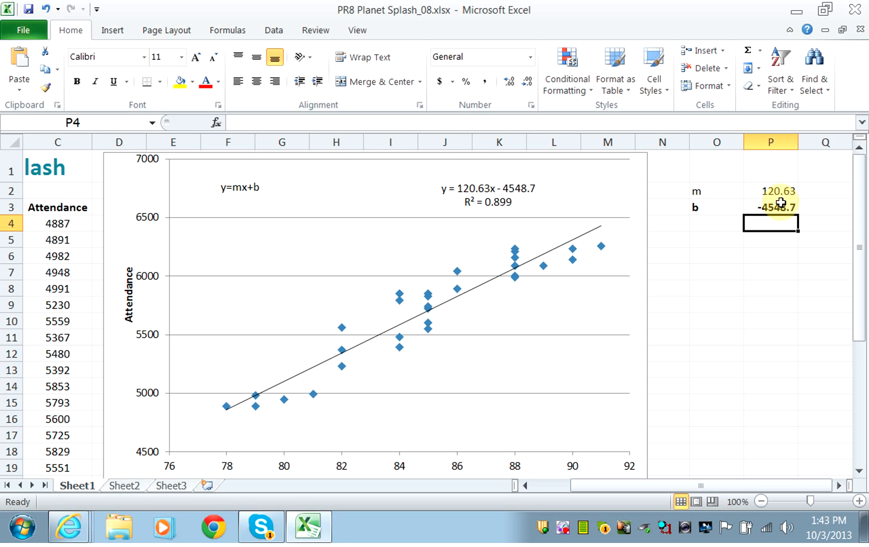
# - Enter 75 in O5 and 76 in O6, and extend the series down column O to 100 in O30
pyautogui.click(700, 236)
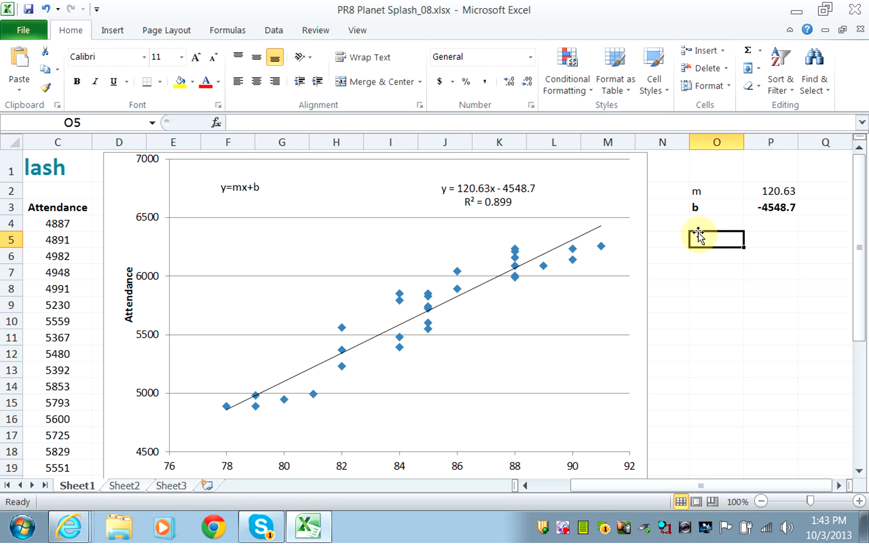
pyautogui.write('75')
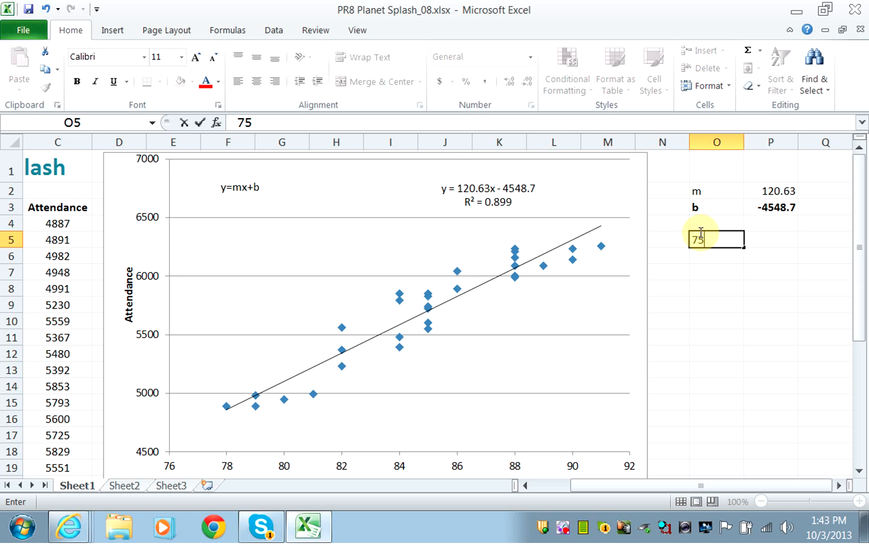
pyautogui.click(702, 253)
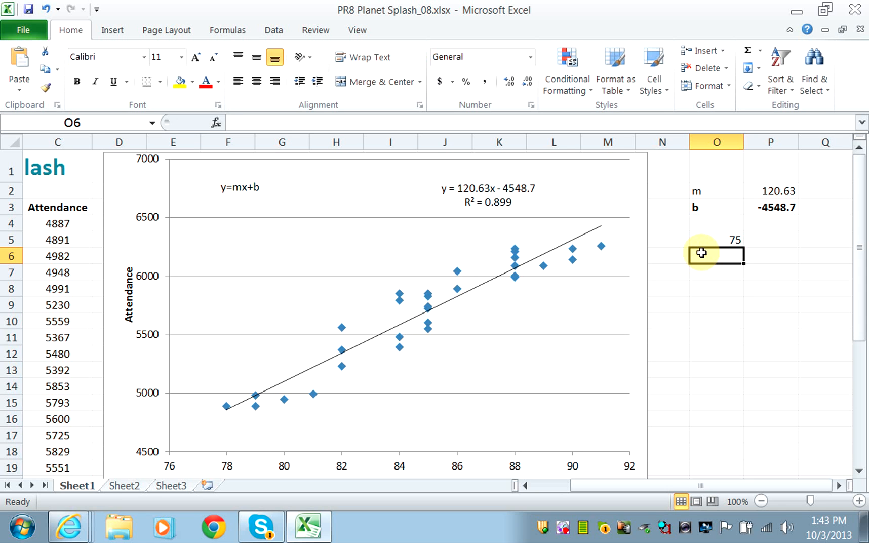
pyautogui.write('77')
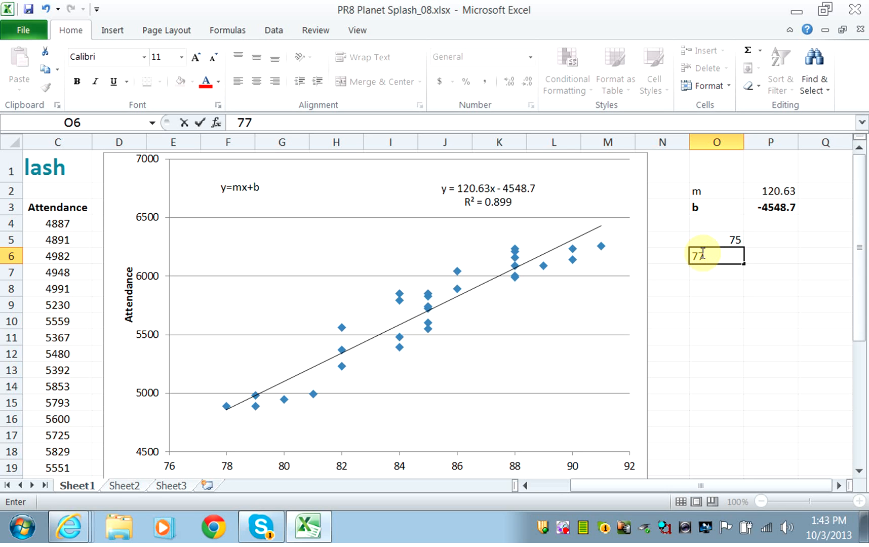
pyautogui.press('BackSpace')
pyautogui.write('6')
pyautogui.click(697, 282)
pyautogui.moveTo(729, 234); pyautogui.dragTo(732, 256)
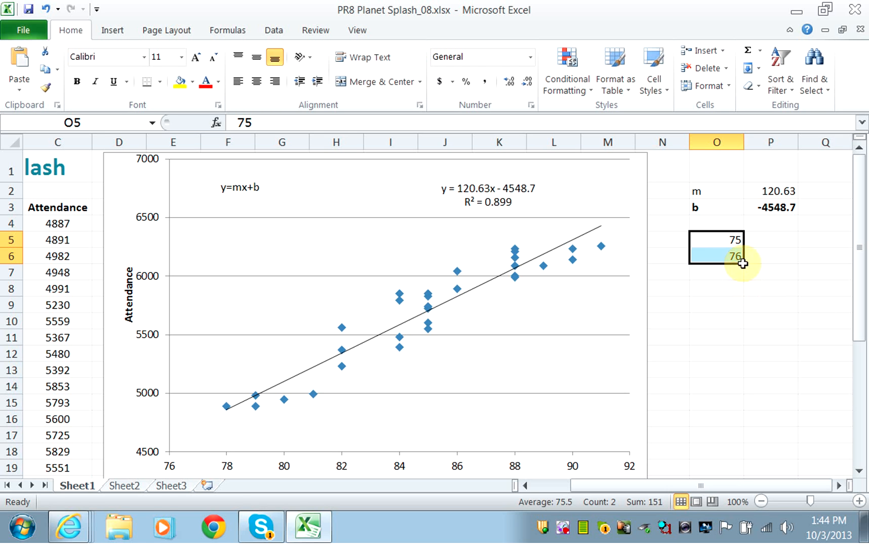
pyautogui.moveTo(743, 264); pyautogui.dragTo(728, 431)
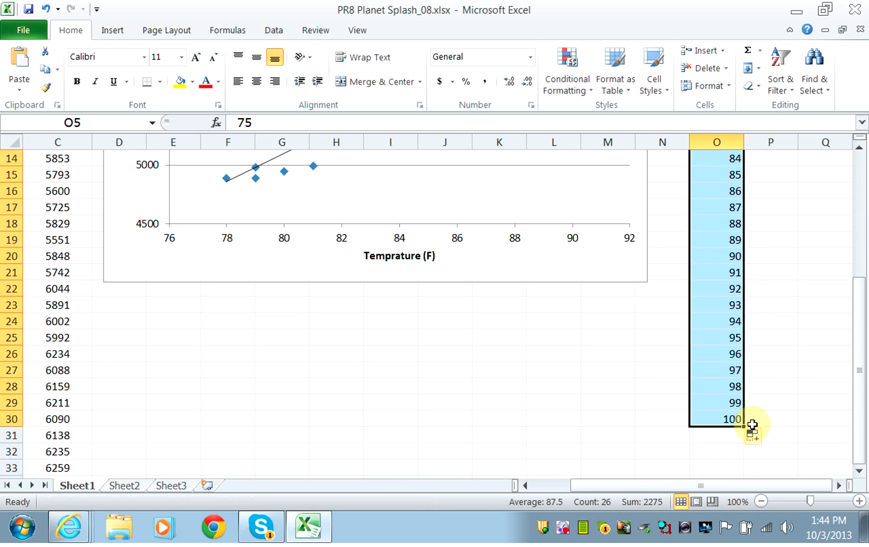
# - Begin a formula in P5 that multiplies the slope in P2 by the temperature in O5, enclosed in parentheses: =(P2*O5)
pyautogui.moveTo(862, 396); pyautogui.dragTo(841, 260)
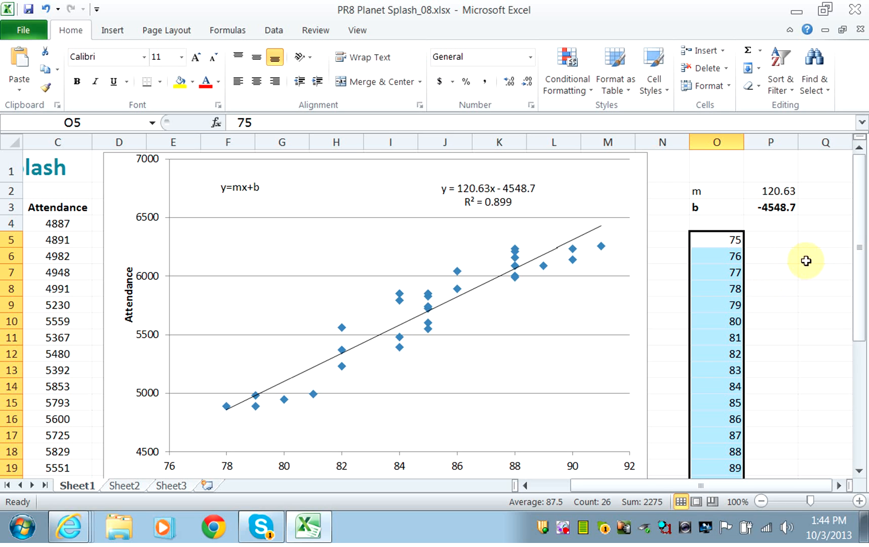
pyautogui.click(769, 239)
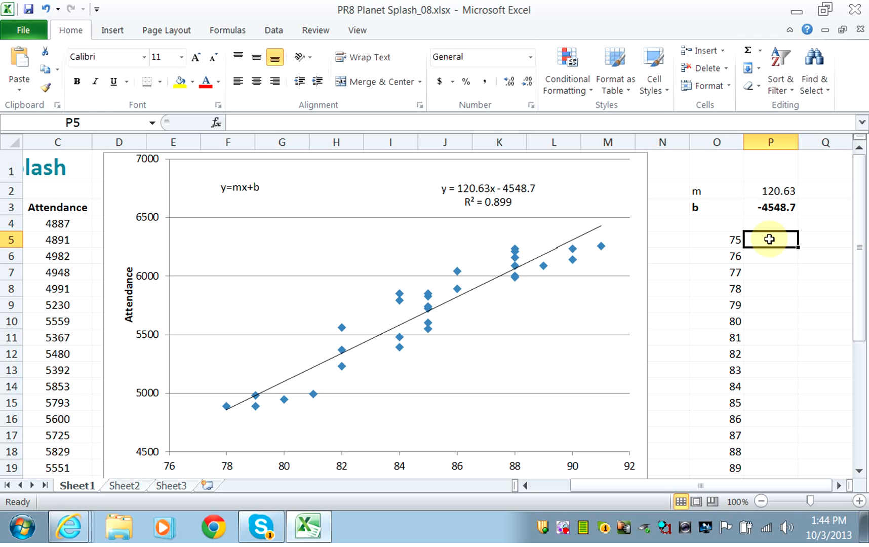
pyautogui.write('=')
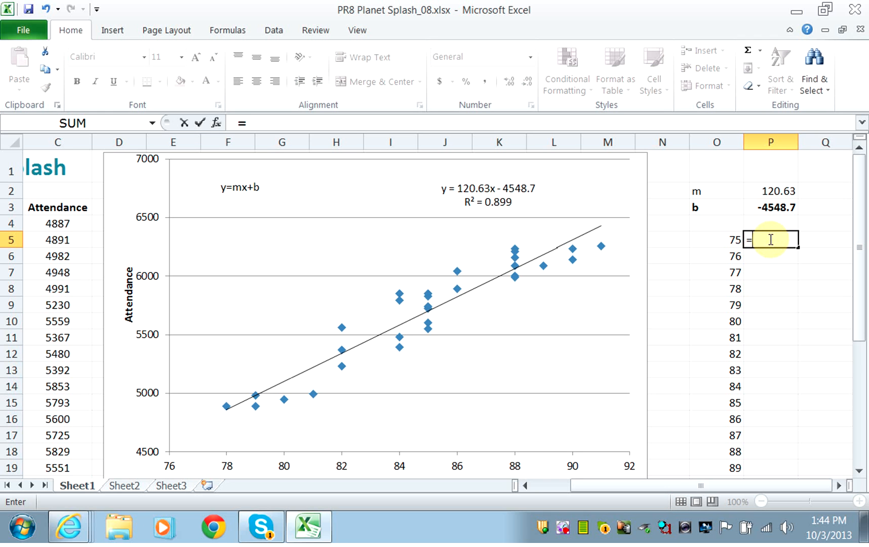
pyautogui.click(773, 188)
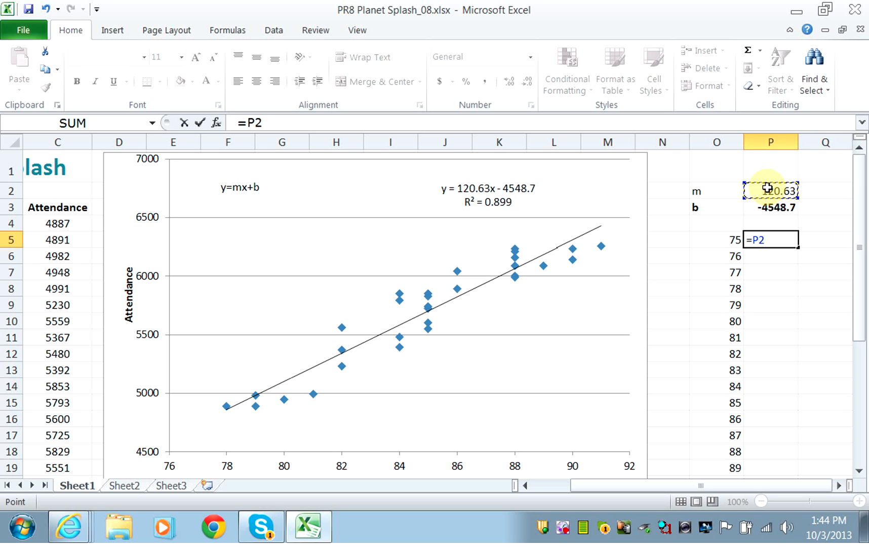
pyautogui.write('*')
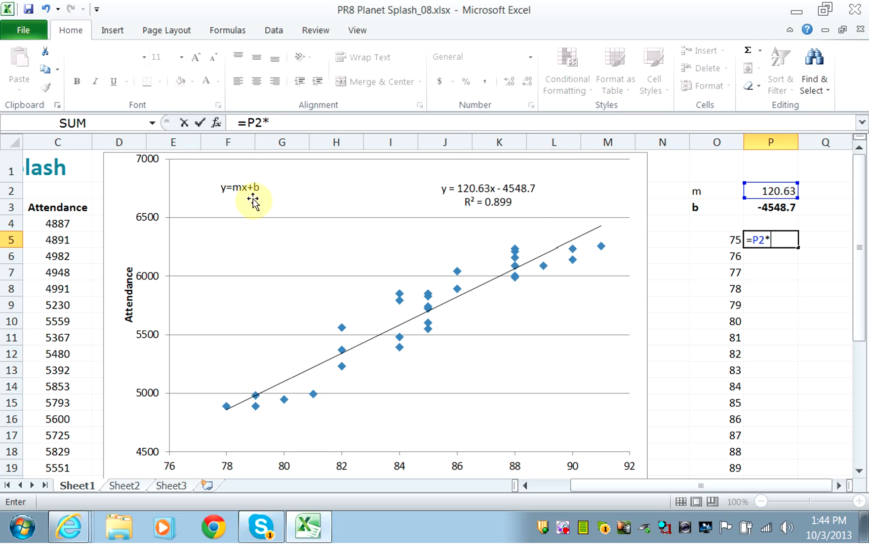
pyautogui.click(731, 242)
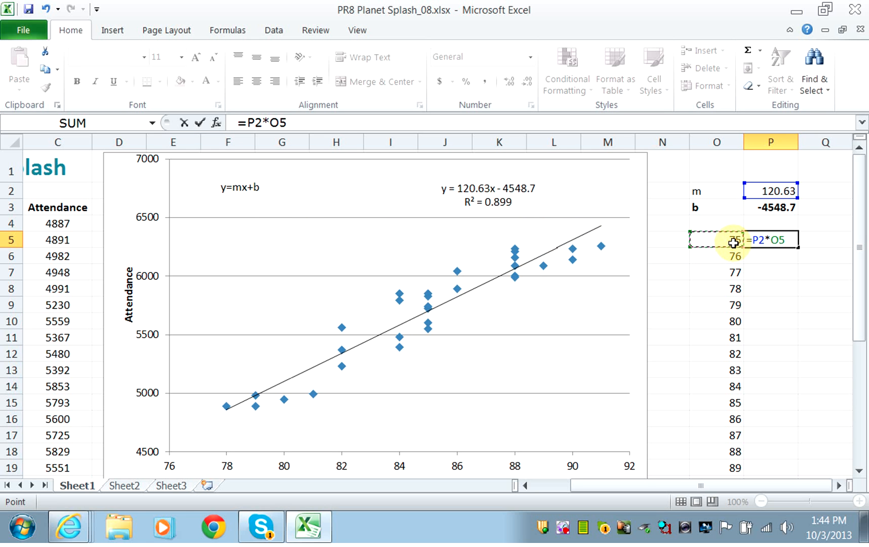
pyautogui.write(')')
pyautogui.click(752, 239)
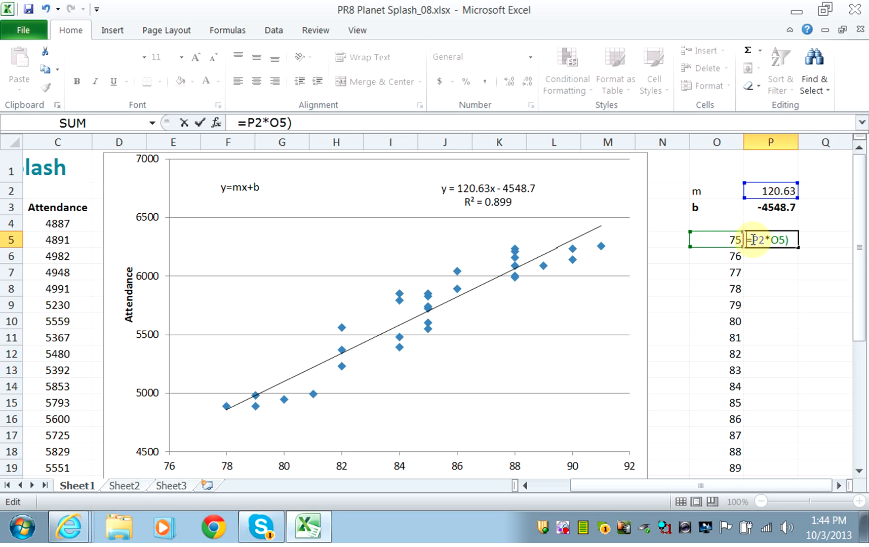
pyautogui.write('(')
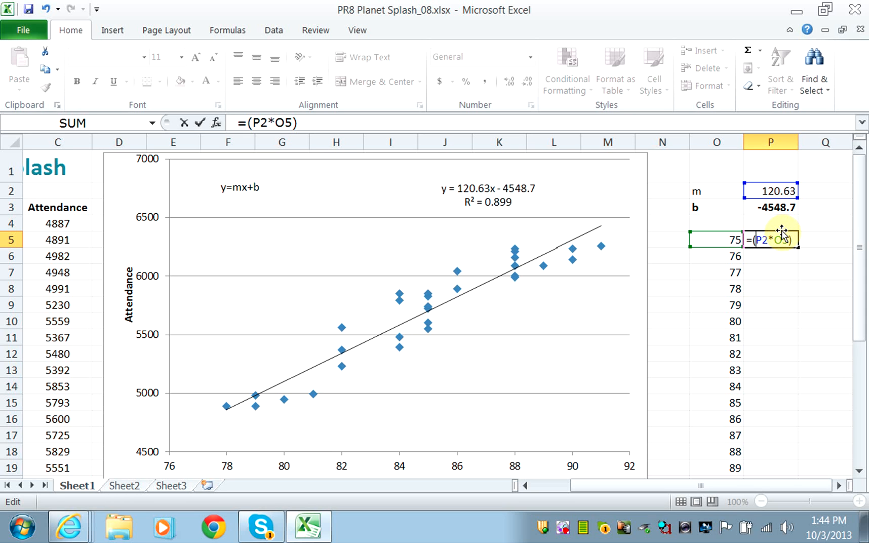
# - Add the intercept in P3 to the product in the P5 formula, giving =(P2*O5)+P3
pyautogui.write('+')
pyautogui.press('BackSpace')
pyautogui.click(328, 123)
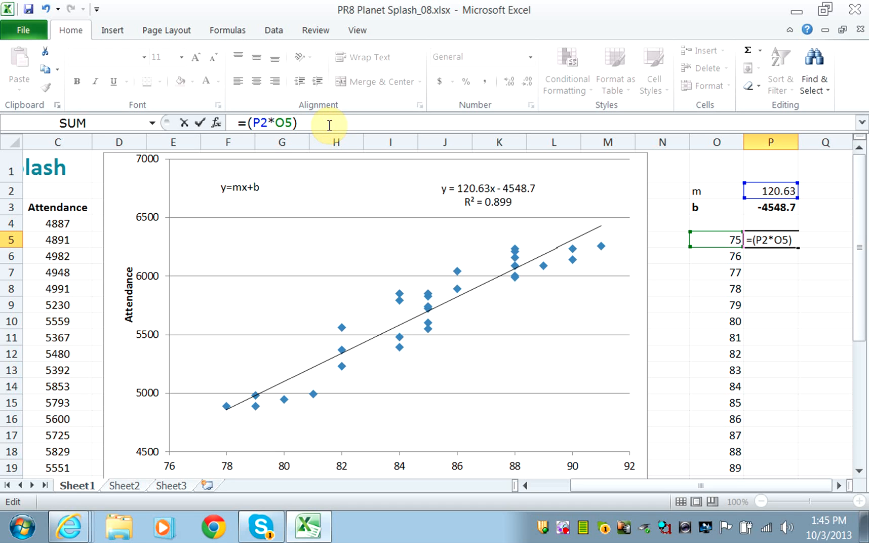
pyautogui.write('+')
pyautogui.click(770, 208)
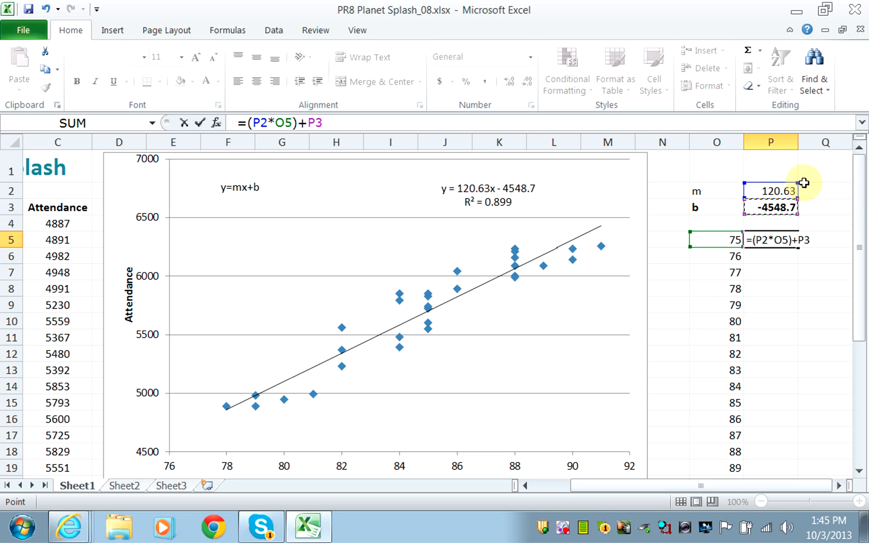
# - Make the slope and intercept references in the P5 formula absolute and enter it as =($P$2*O5)+$P$3
pyautogui.press('F2')
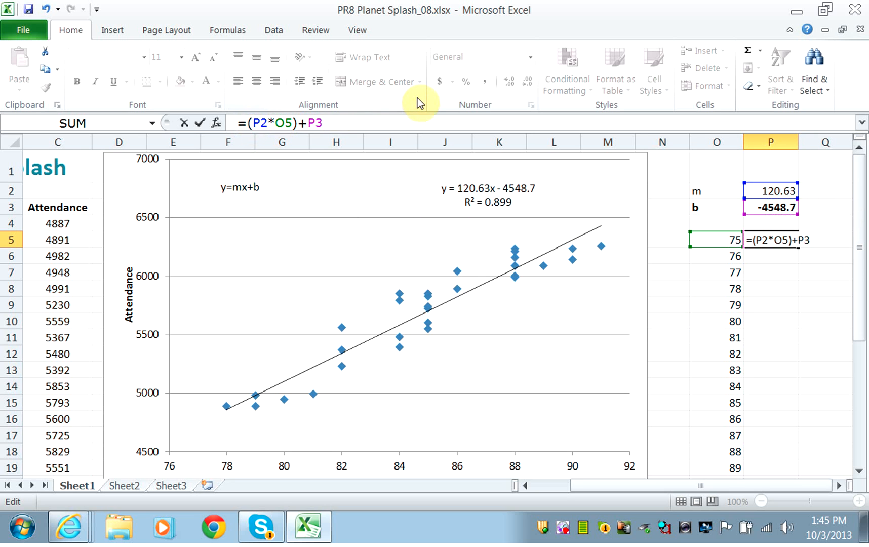
pyautogui.write('$')
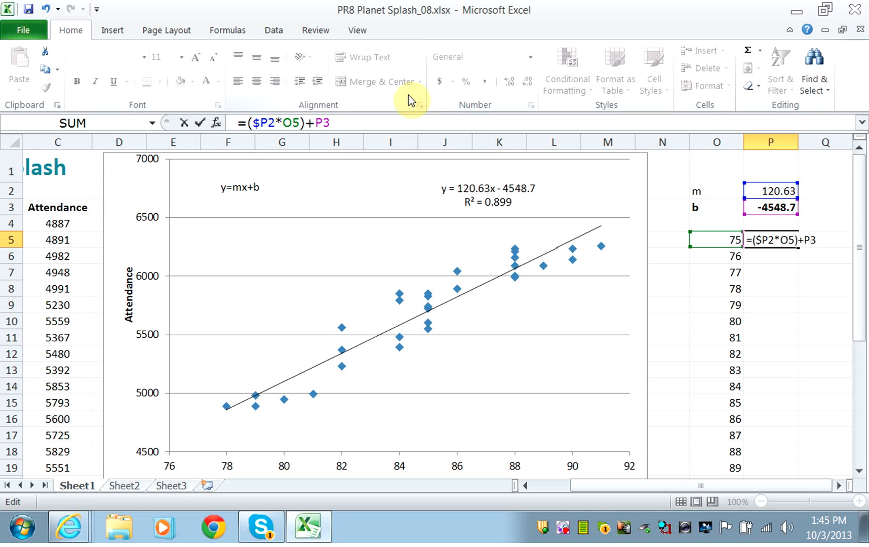
pyautogui.click(264, 123)
pyautogui.click(269, 123)
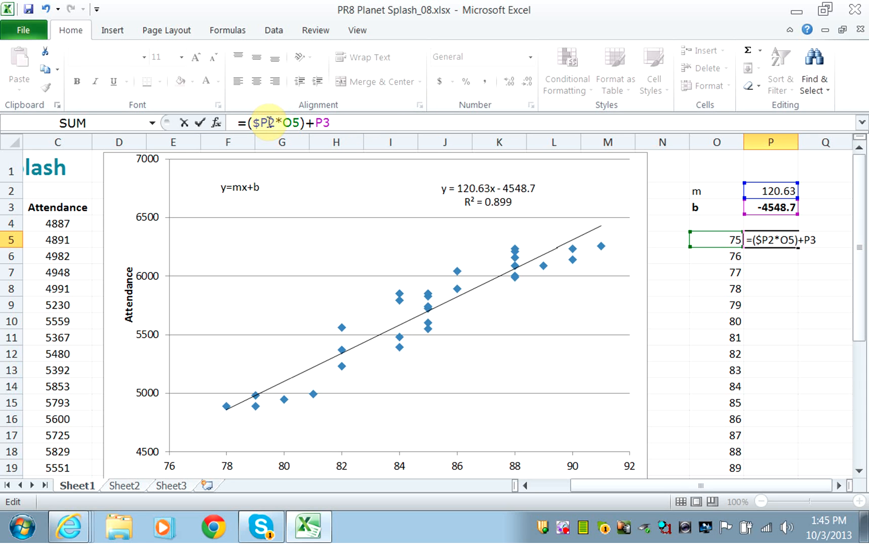
pyautogui.write('$')
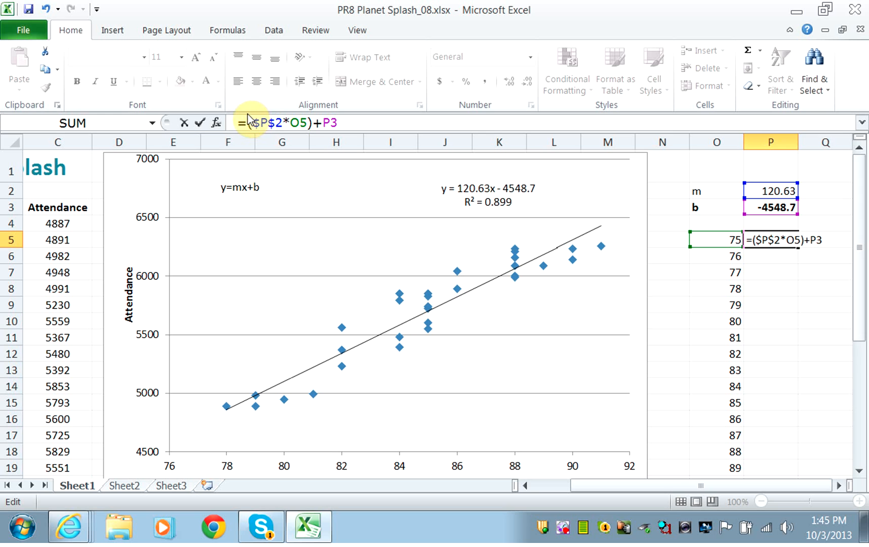
pyautogui.click(324, 122)
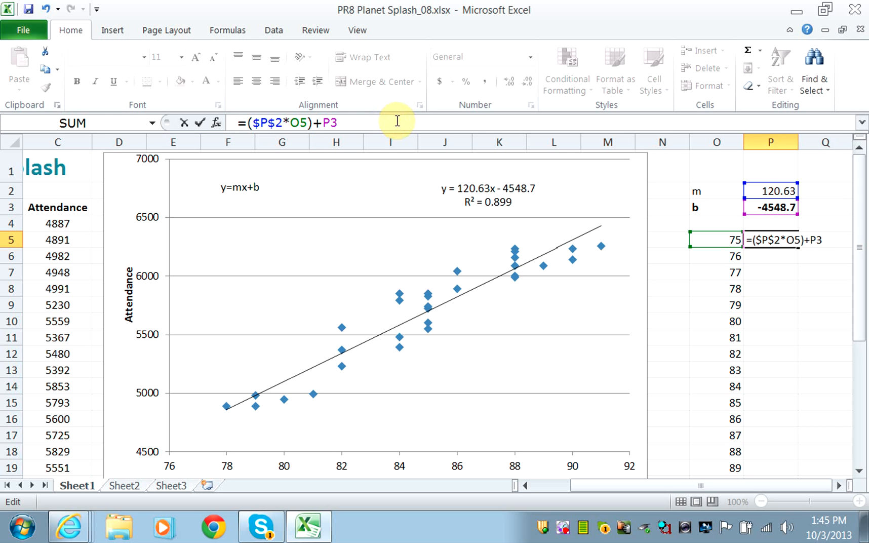
pyautogui.write('$P')
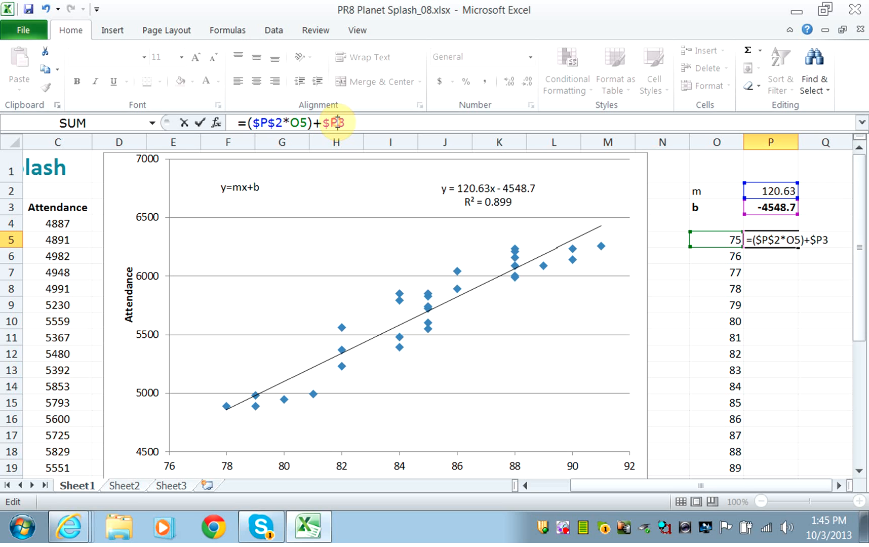
pyautogui.write('$')
pyautogui.click(368, 118)
pyautogui.press('Return')
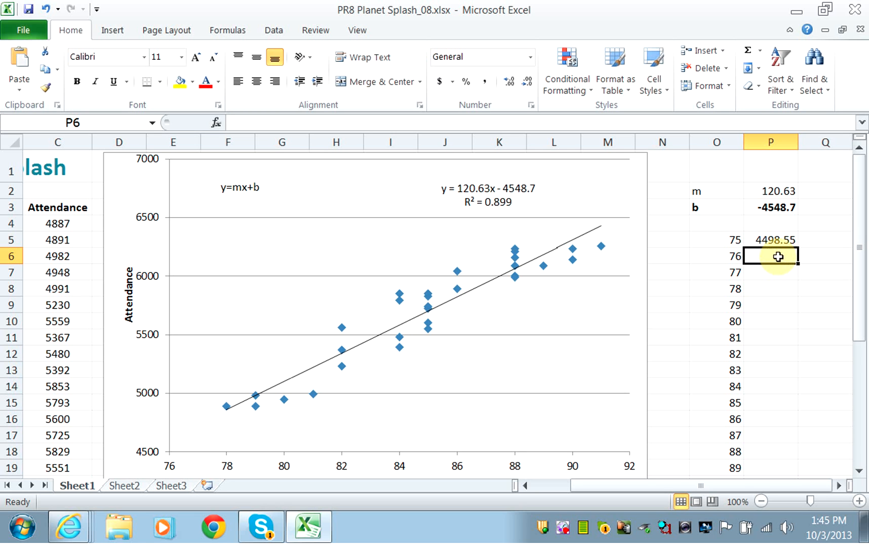
# - Fill the attendance formula in P5 down column P to P30, alongside the temperatures up to 100
pyautogui.click(778, 239)
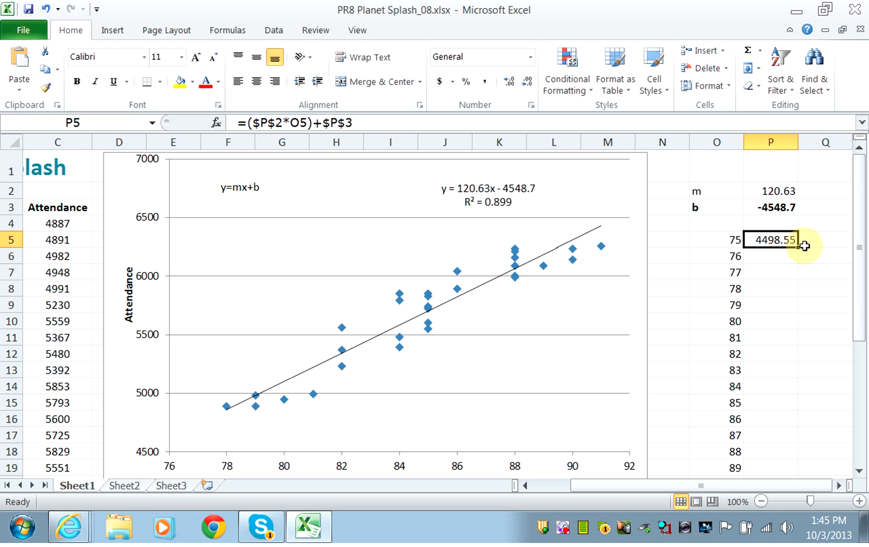
pyautogui.moveTo(798, 249); pyautogui.dragTo(782, 409)
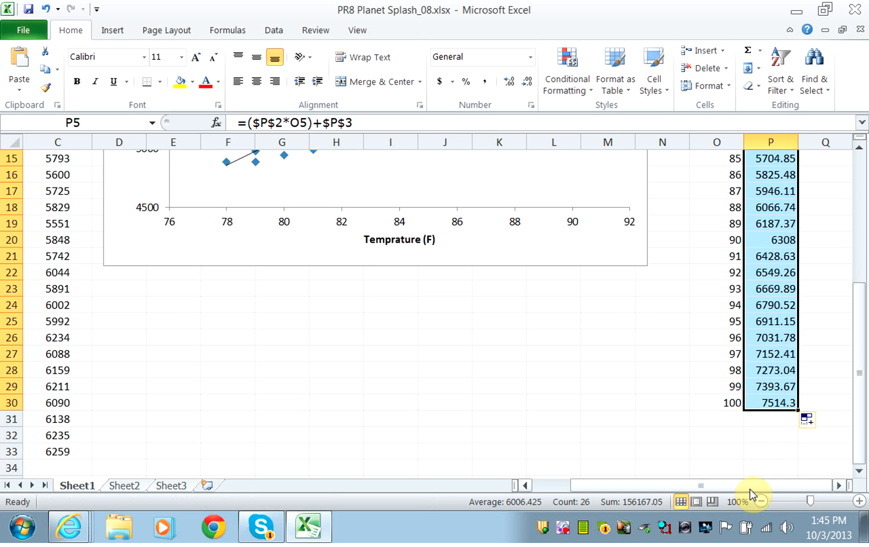
# - Compare the recorded attendance in column C for 85-degree days with the predicted attendance for 85 in P15
pyautogui.moveTo(858, 442); pyautogui.dragTo(848, 402)
pyautogui.moveTo(614, 487); pyautogui.dragTo(563, 485)
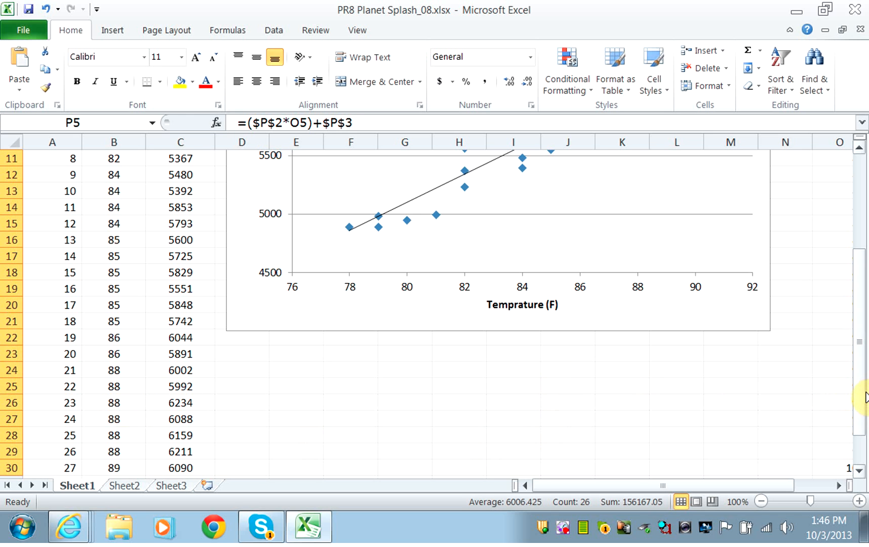
pyautogui.moveTo(859, 396); pyautogui.dragTo(844, 332)
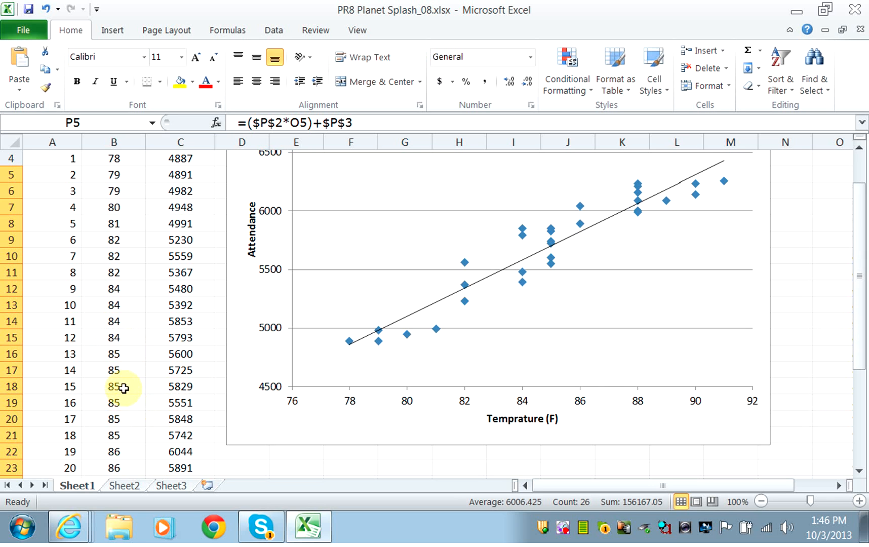
pyautogui.click(195, 375)
pyautogui.click(198, 387)
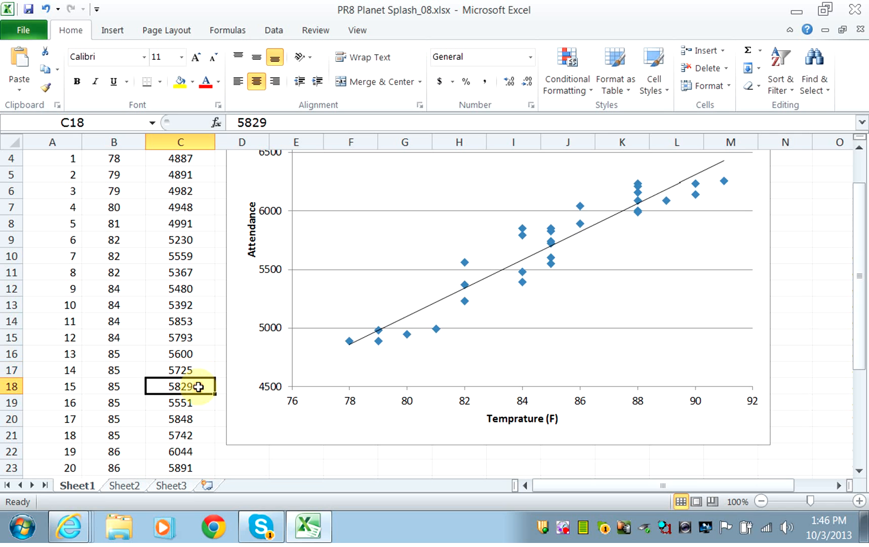
pyautogui.click(195, 403)
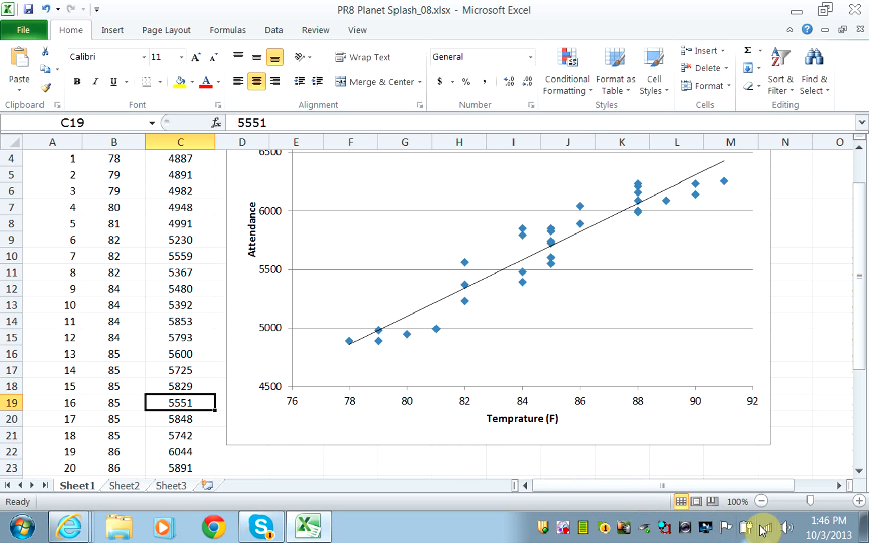
pyautogui.click(824, 486)
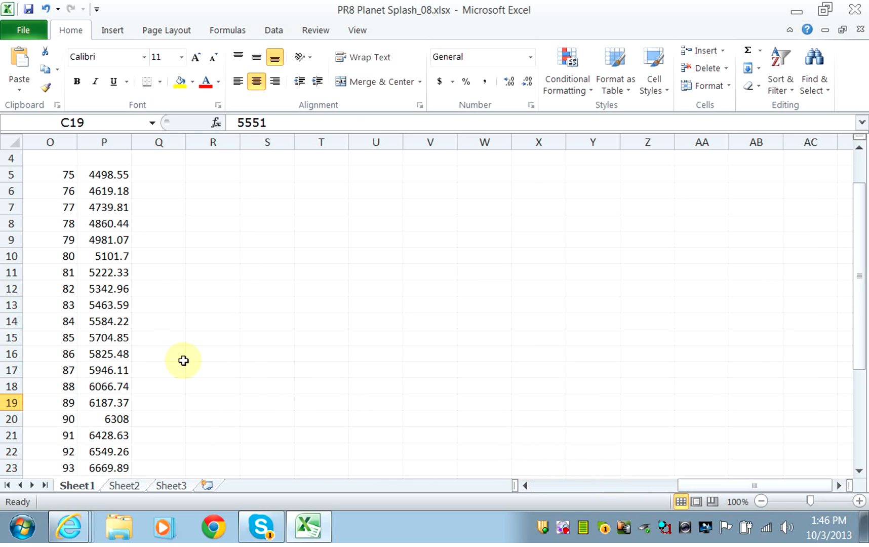
pyautogui.click(105, 338)
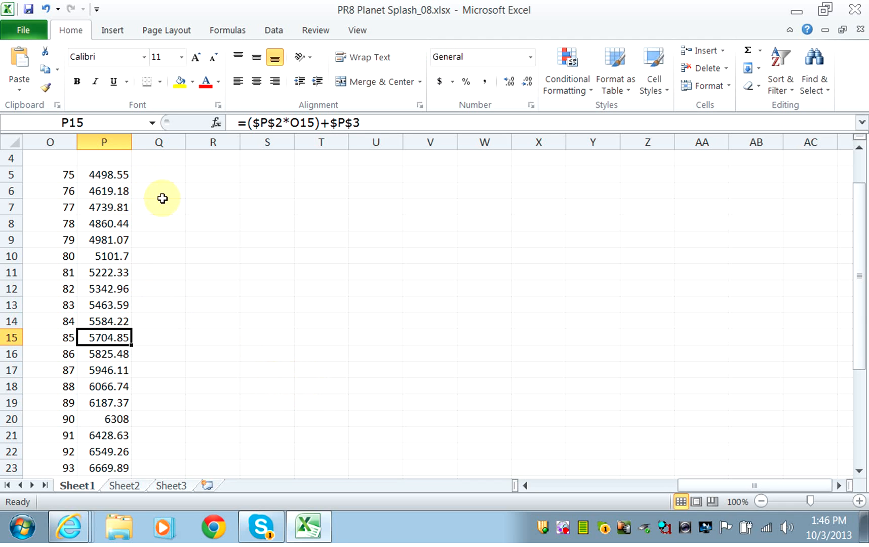
pyautogui.moveTo(859, 317); pyautogui.dragTo(856, 276)
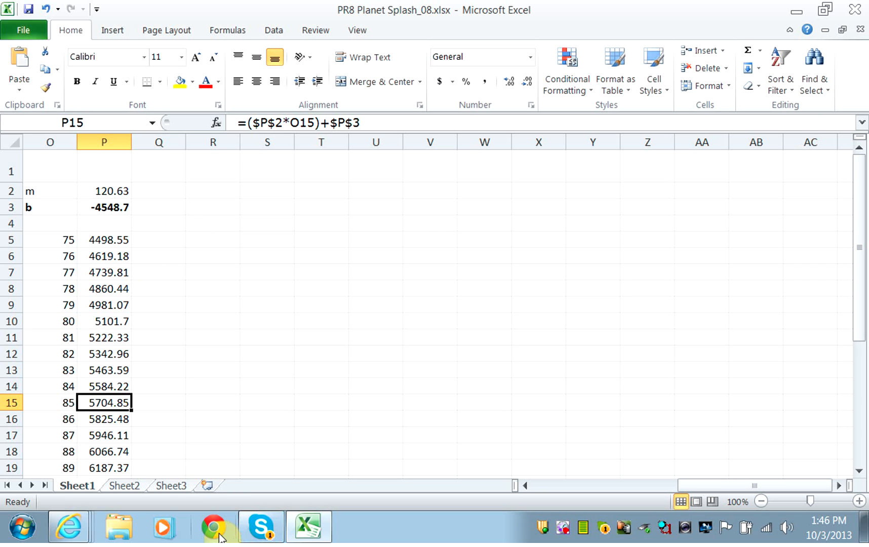
pyautogui.click(562, 528)
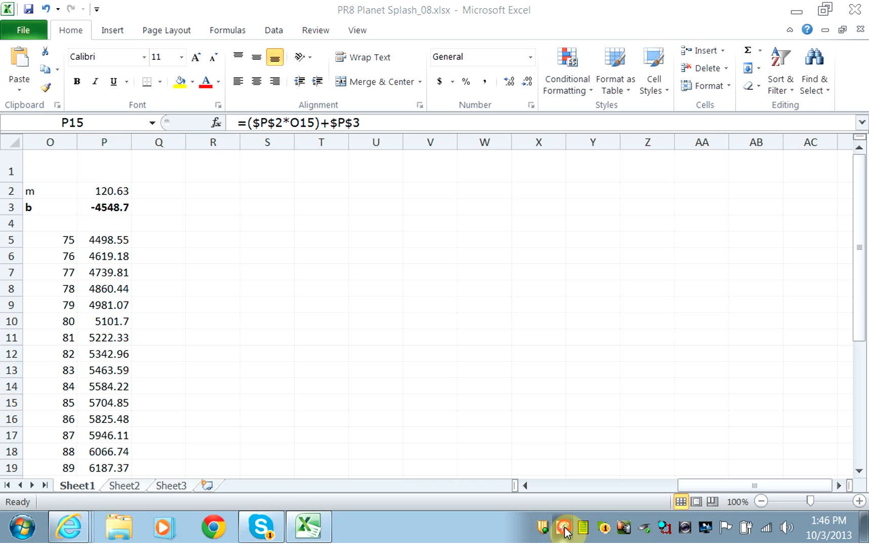
pyautogui.rightClick(565, 530)
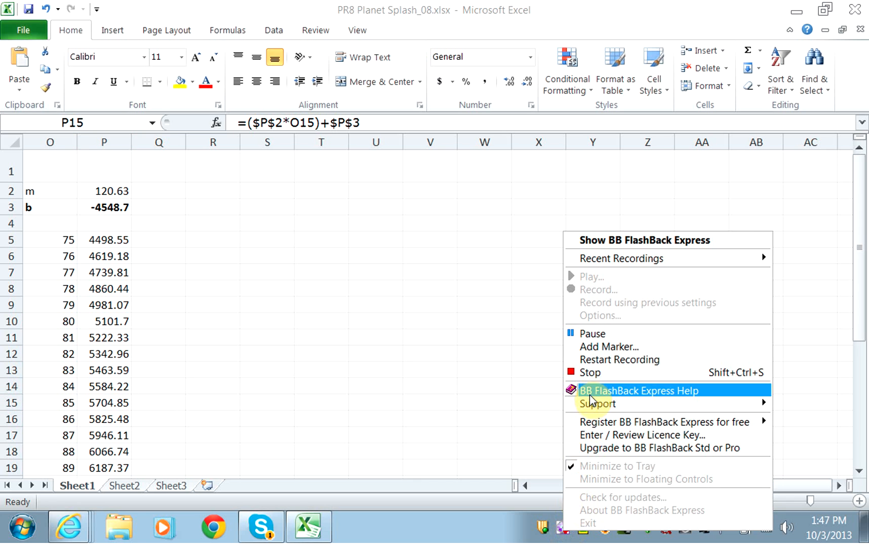